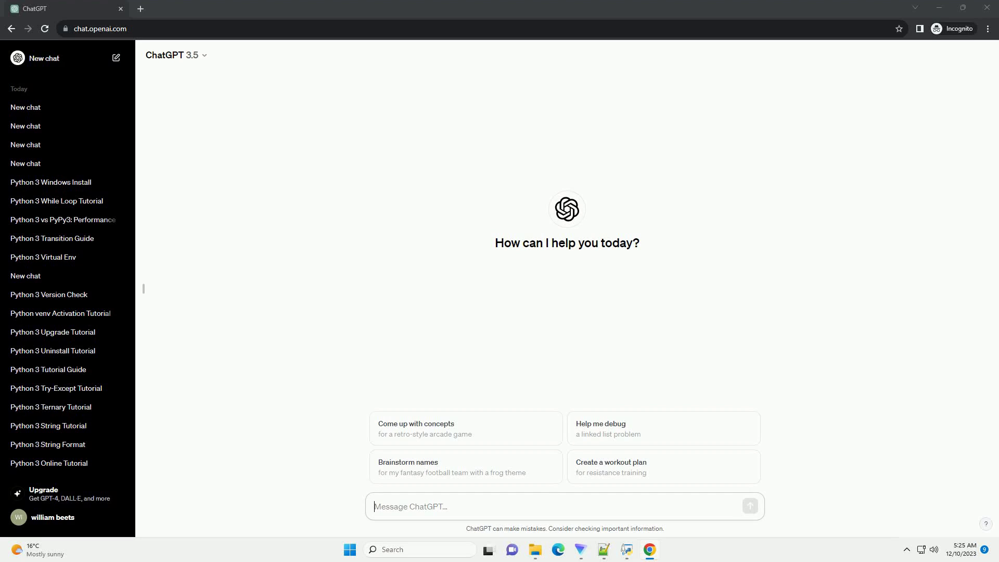
pyautogui.write('write an informative tutorial about python add number to list with code example')
# Submit the Python list tutorial request so ChatGPT starts generating its code-example answer
pyautogui.press('Return')
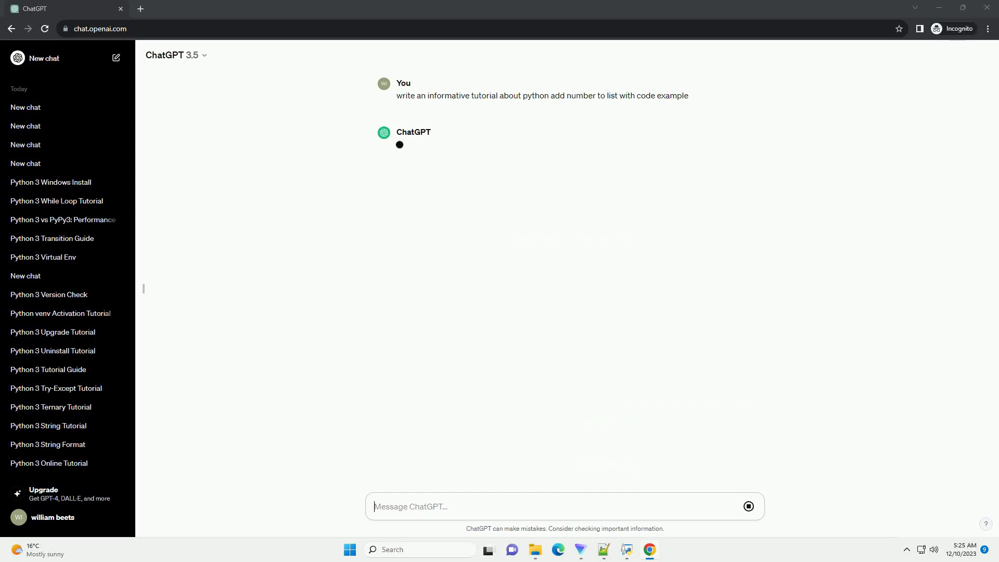